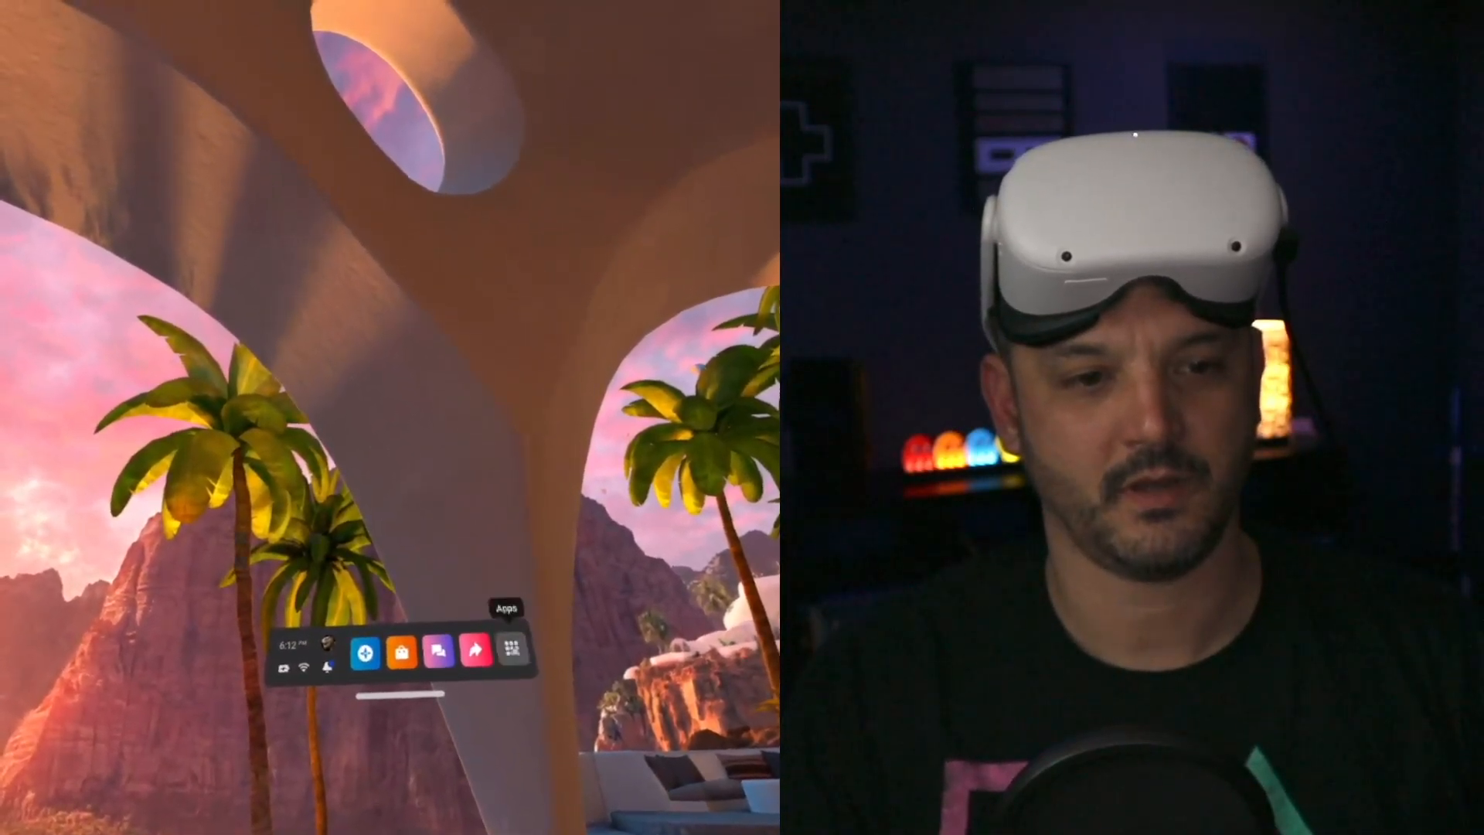
From the Apps grid, reach Settings > Experimental Features to switch the Air Link toggle off.
click(506, 651)
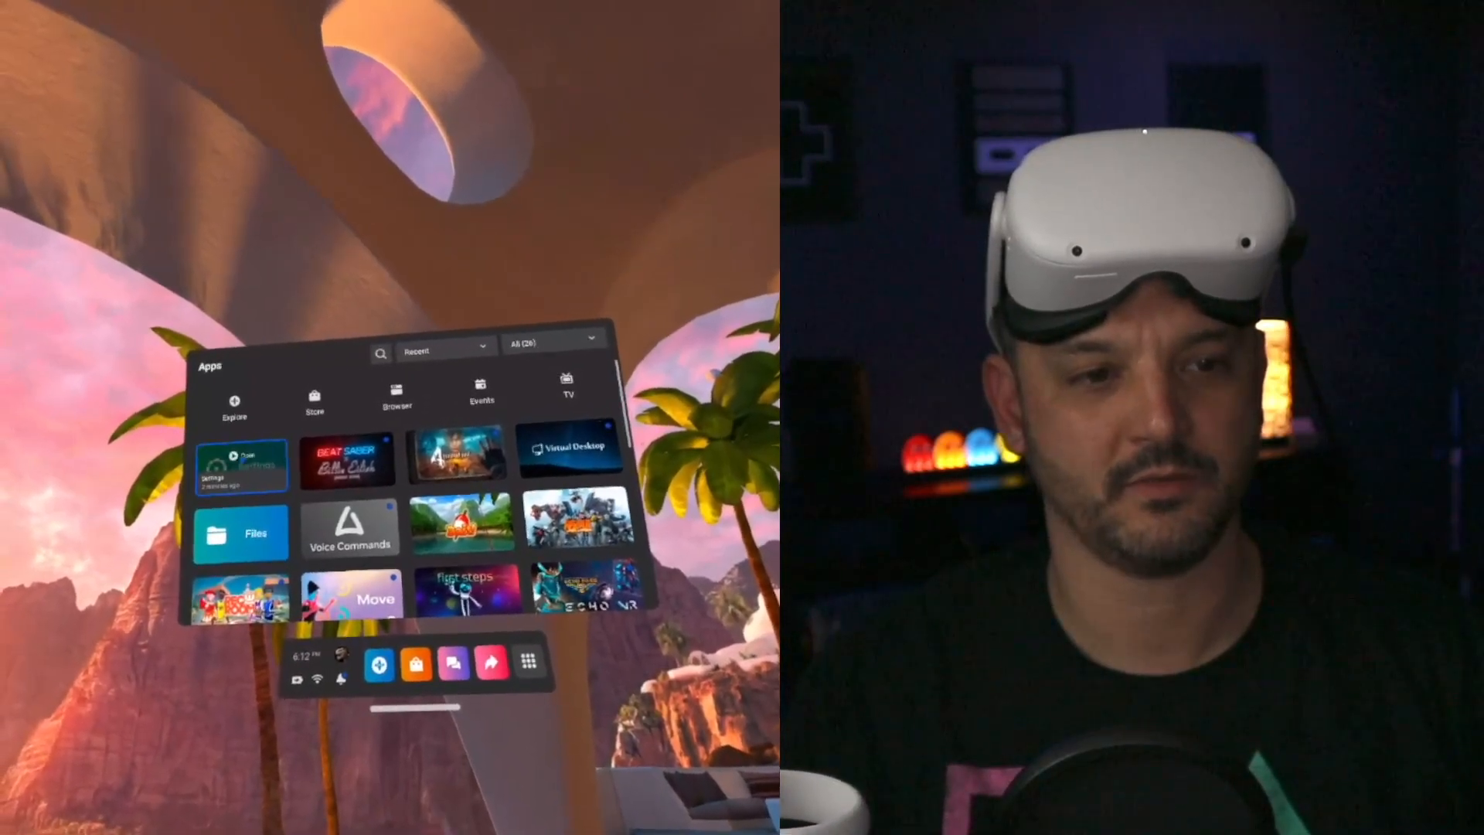
click(240, 463)
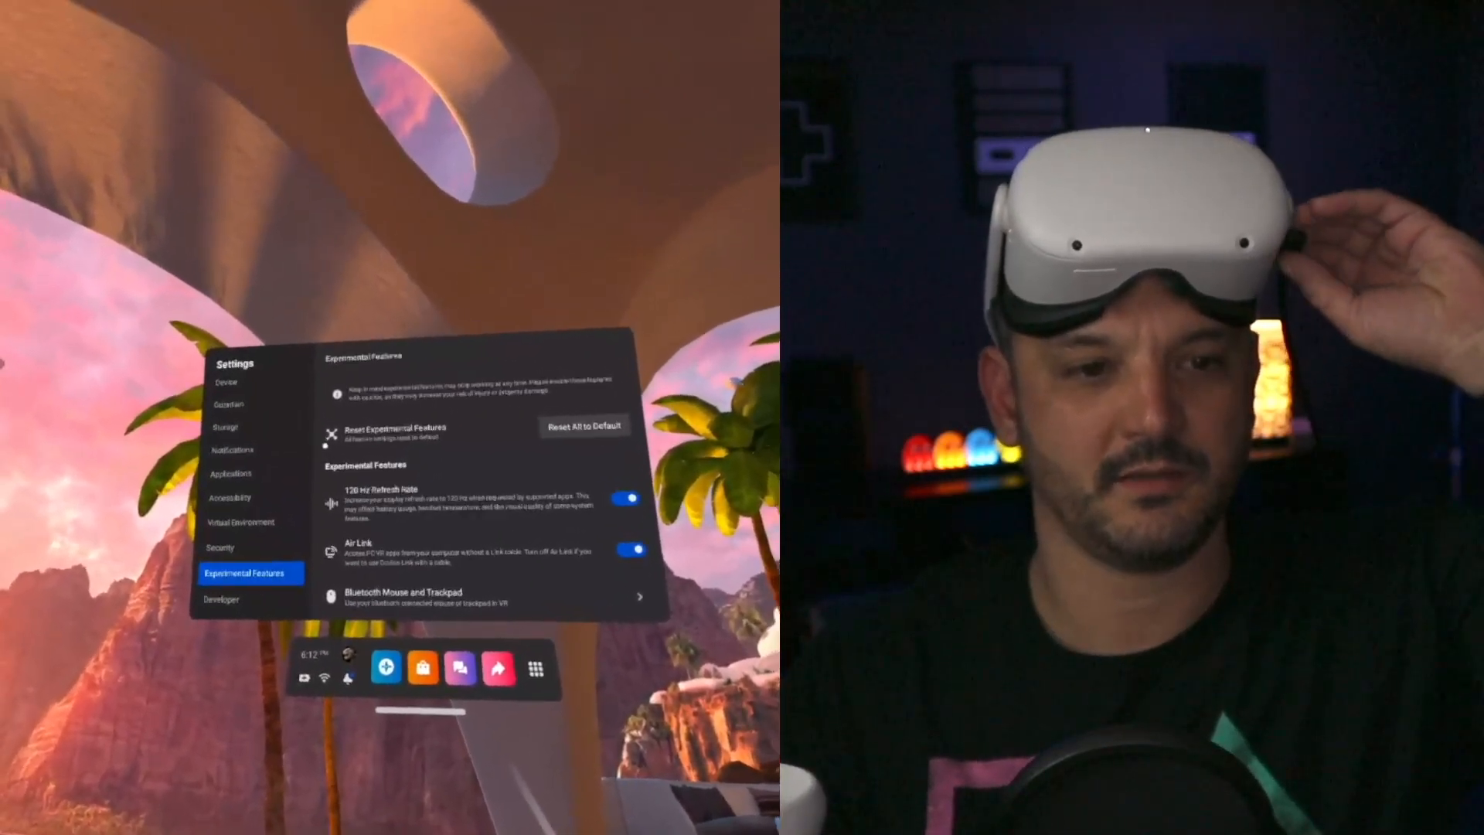